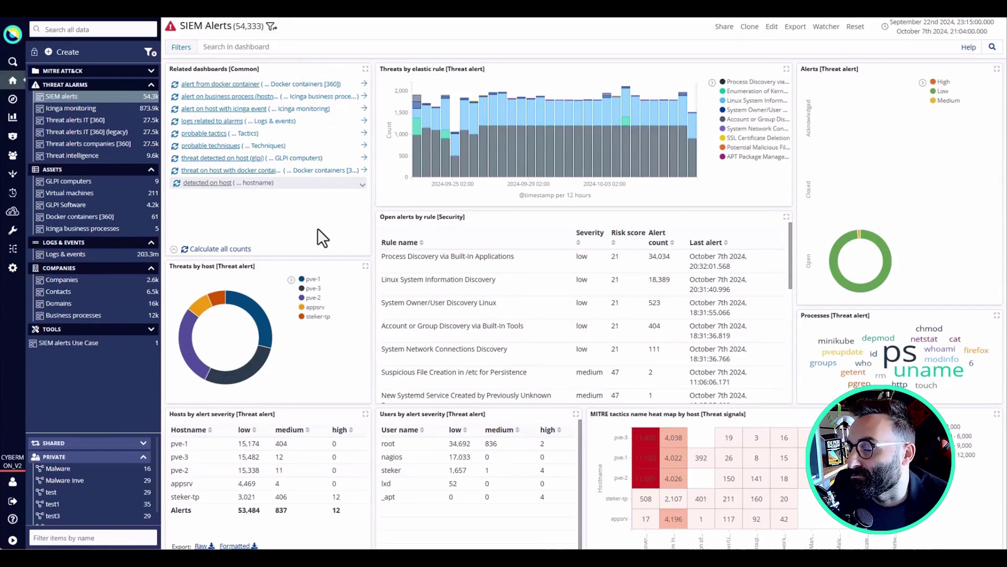
Open the SIEM alerts Use Case dashboard from the Tools section of the sidebar.
{"action": "scroll", "coordinate": [291, 227], "scroll_direction": "down", "scroll_amount": 1}
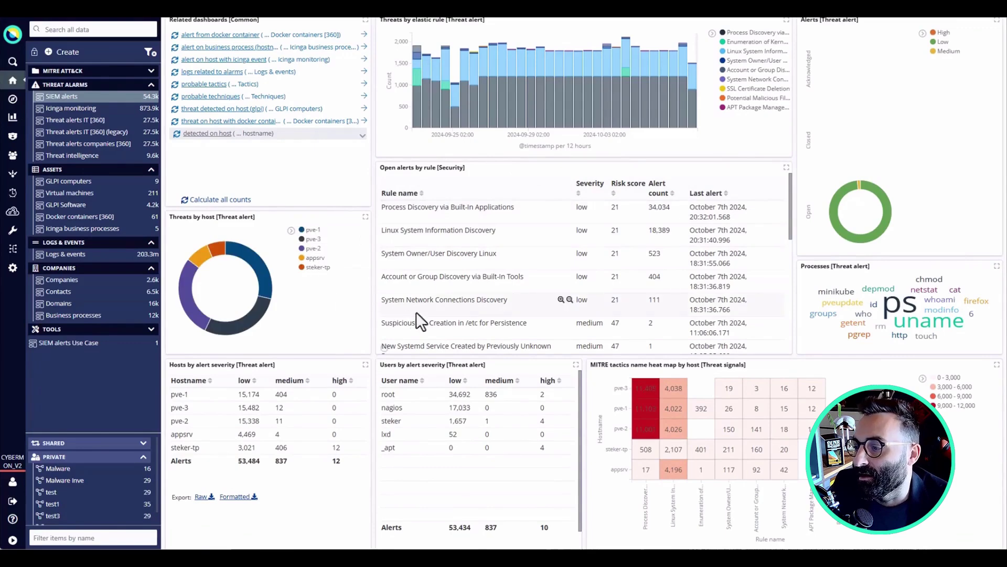
{"action": "scroll", "coordinate": [417, 266], "scroll_direction": "down", "scroll_amount": 1}
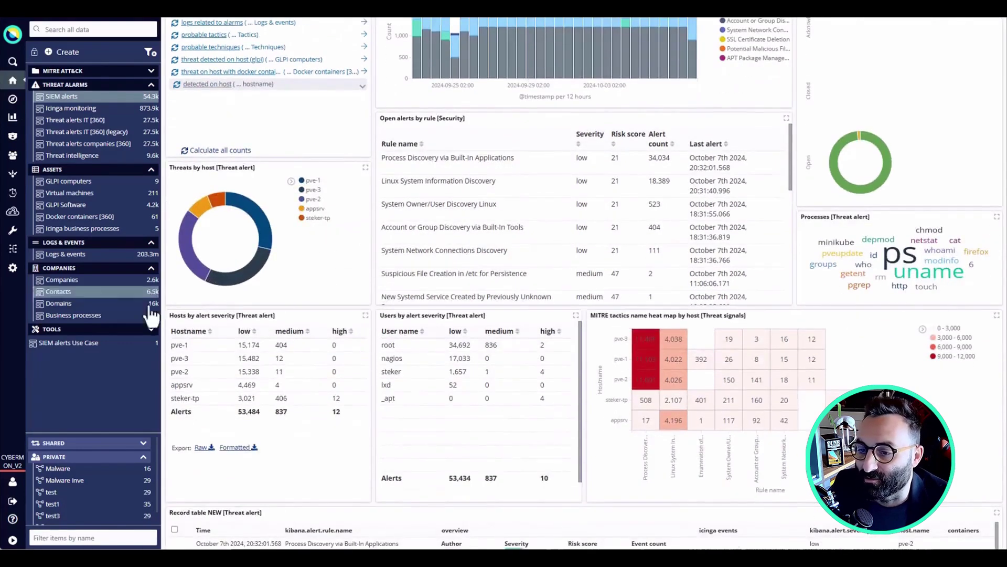
{"action": "left_click", "coordinate": [93, 344]}
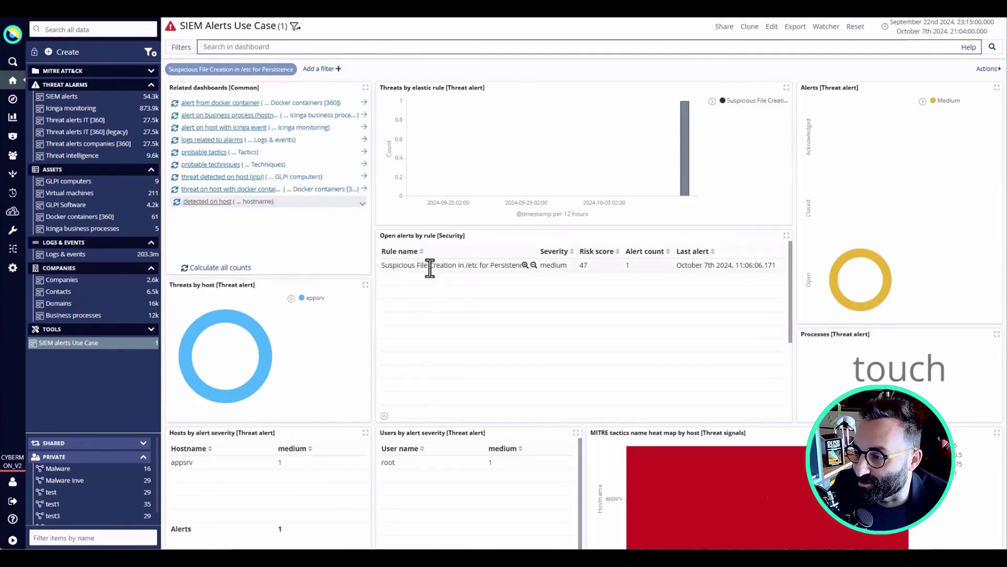
Filter to the 'Suspicious File Creation in /etc for Persistence' alert and scroll down to its record.
{"action": "left_click_drag", "start_coordinate": [429, 265], "coordinate": [482, 265]}
{"action": "left_click", "coordinate": [508, 277]}
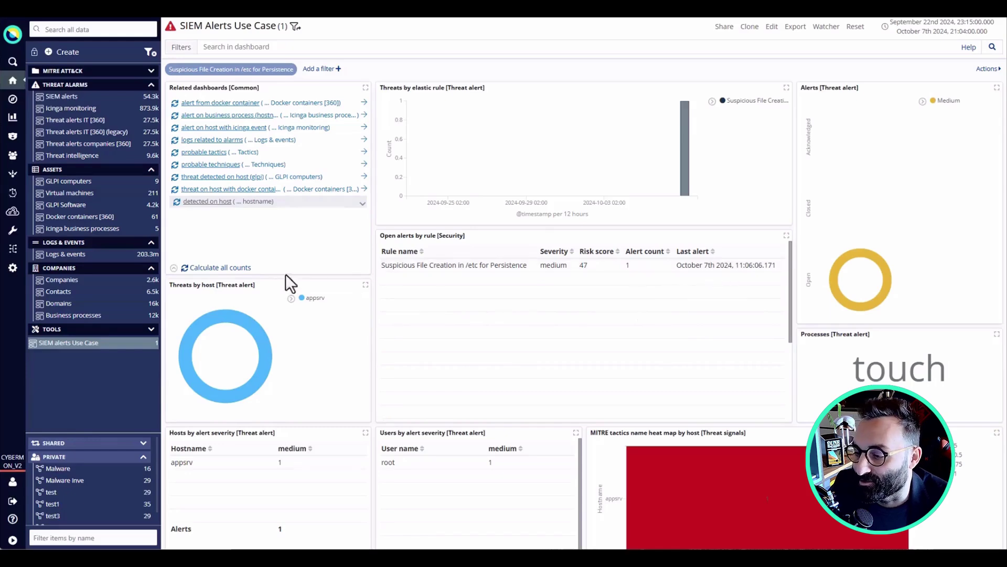
{"action": "scroll", "coordinate": [282, 258], "scroll_direction": "down", "scroll_amount": 3}
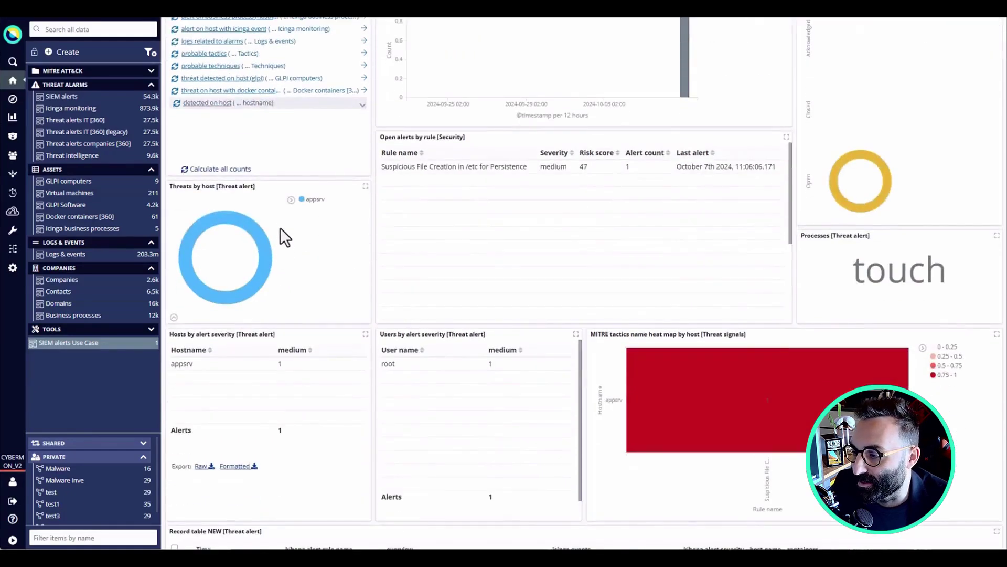
{"action": "scroll", "coordinate": [286, 223], "scroll_direction": "down", "scroll_amount": 4}
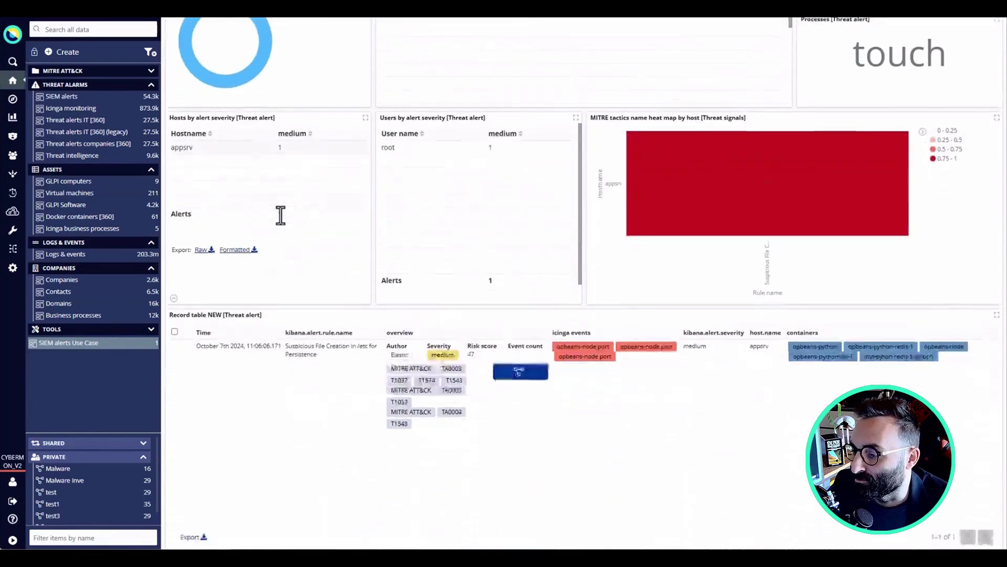
{"action": "left_click", "coordinate": [189, 351]}
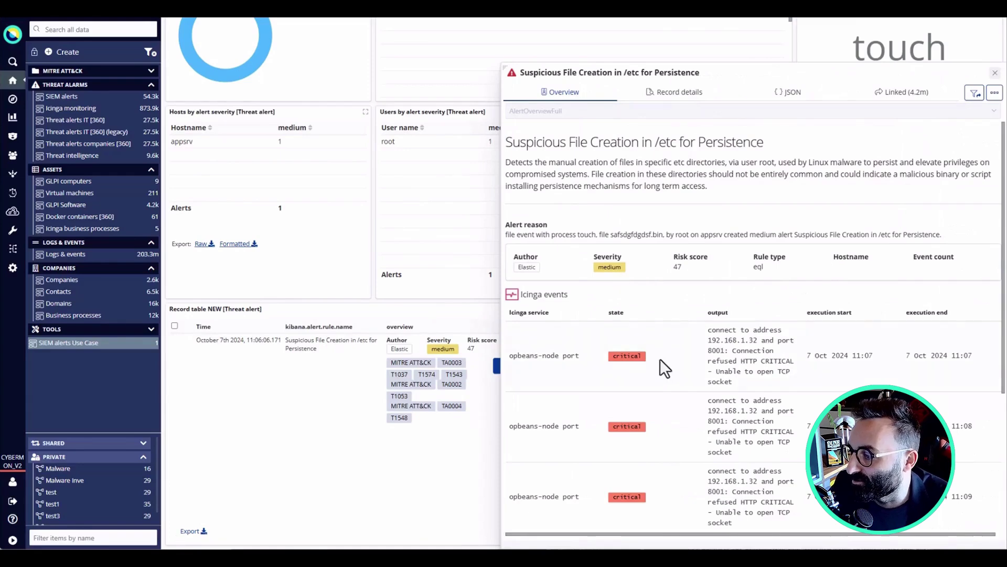
{"action": "scroll", "coordinate": [650, 358], "scroll_direction": "down", "scroll_amount": 2}
{"action": "scroll", "coordinate": [651, 358], "scroll_direction": "down", "scroll_amount": 2}
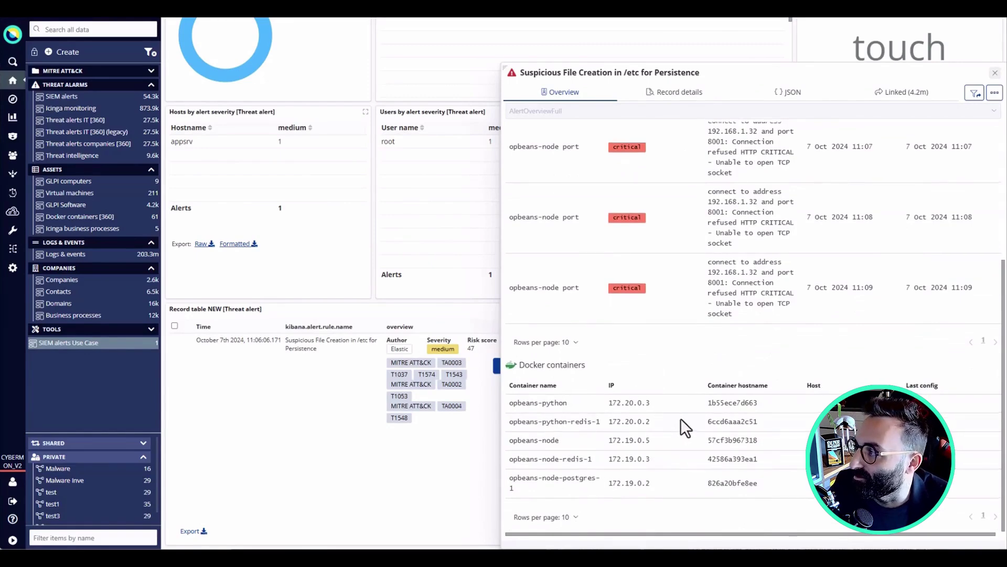
{"action": "scroll", "coordinate": [681, 418], "scroll_direction": "up", "scroll_amount": 4}
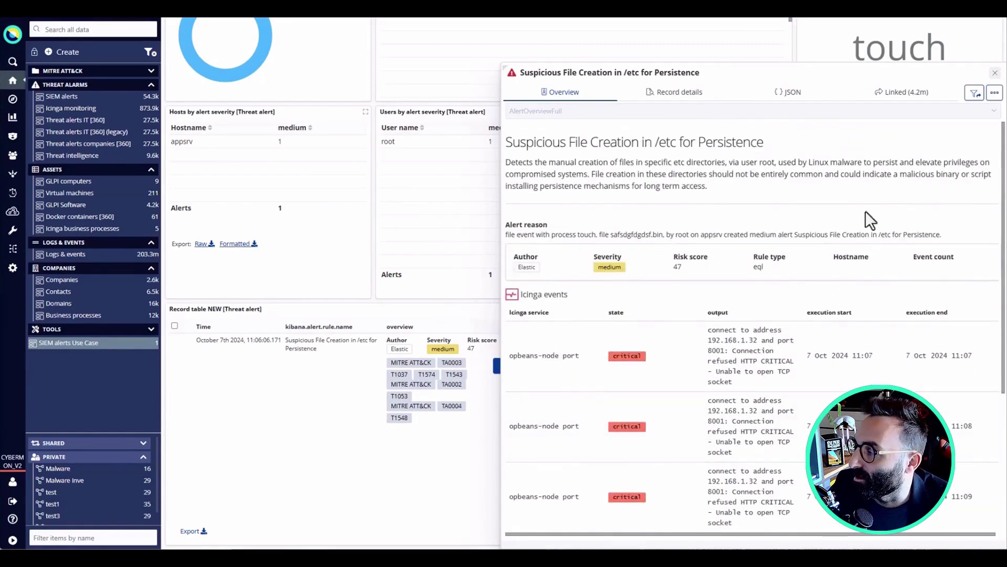
{"action": "left_click", "coordinate": [993, 75]}
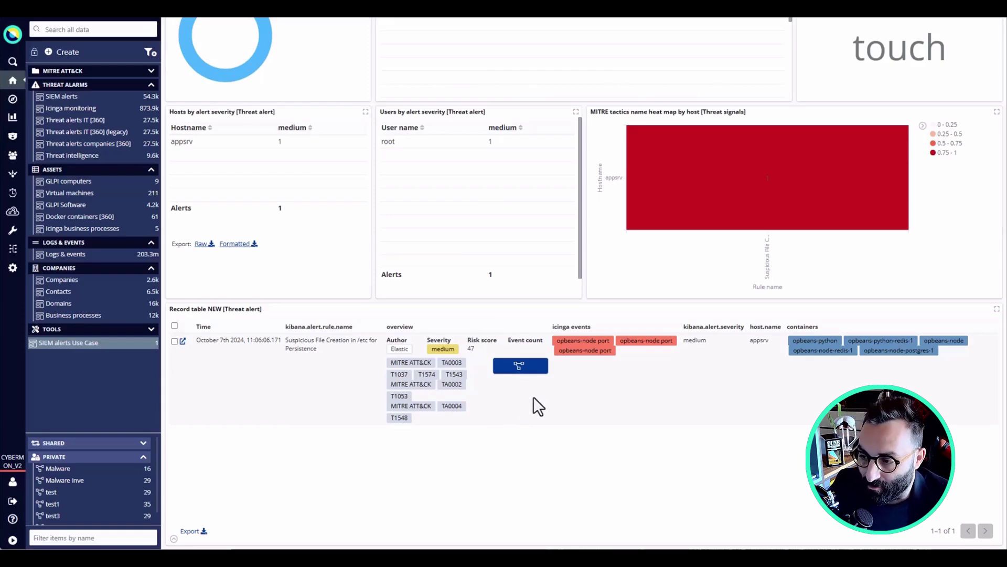
{"action": "left_click", "coordinate": [524, 367]}
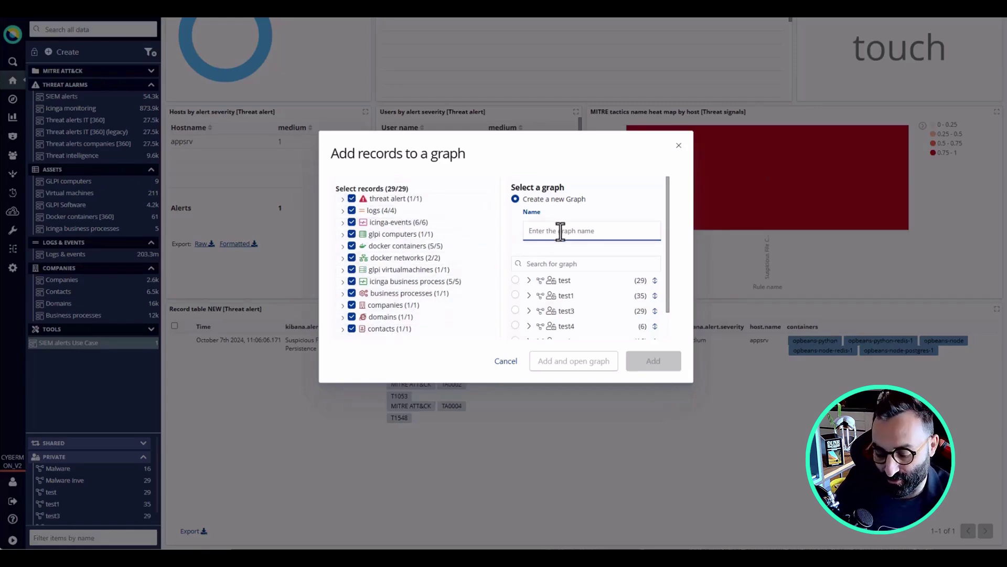
Add the alert's 29 linked records to a new graph named 'Cyber Week Byte' and open it.
{"action": "type", "text": "Cyber Week Byte"}
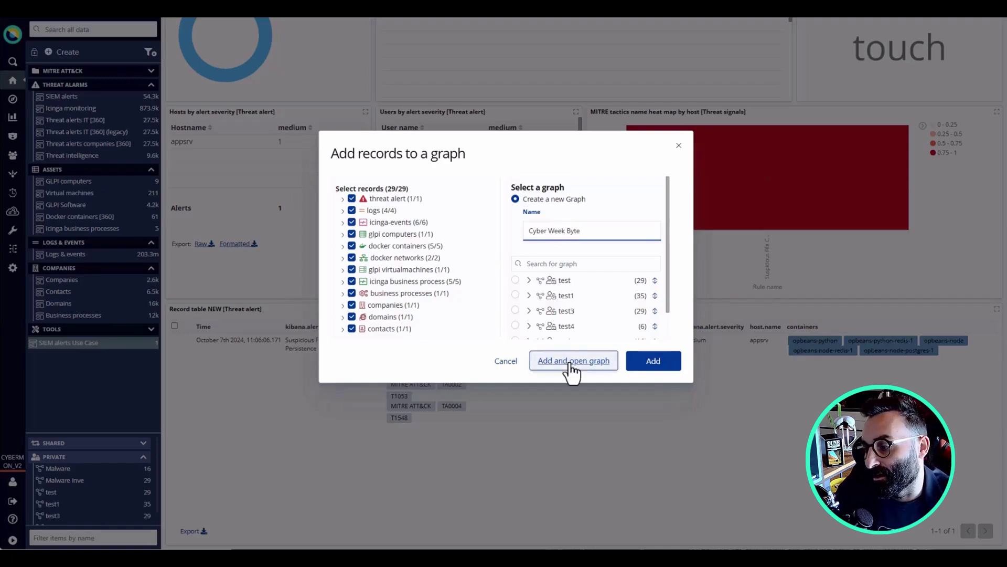
{"action": "left_click", "coordinate": [571, 361]}
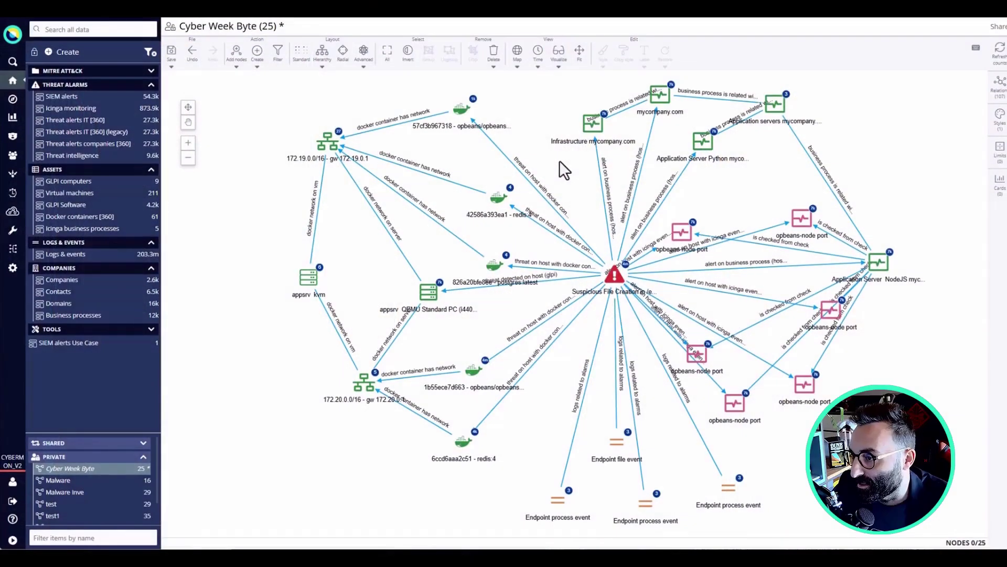
Nudge the alert node up and left, then bring up actions for the Infrastructure mycompany.com node.
{"action": "left_click_drag", "start_coordinate": [617, 271], "coordinate": [594, 262]}
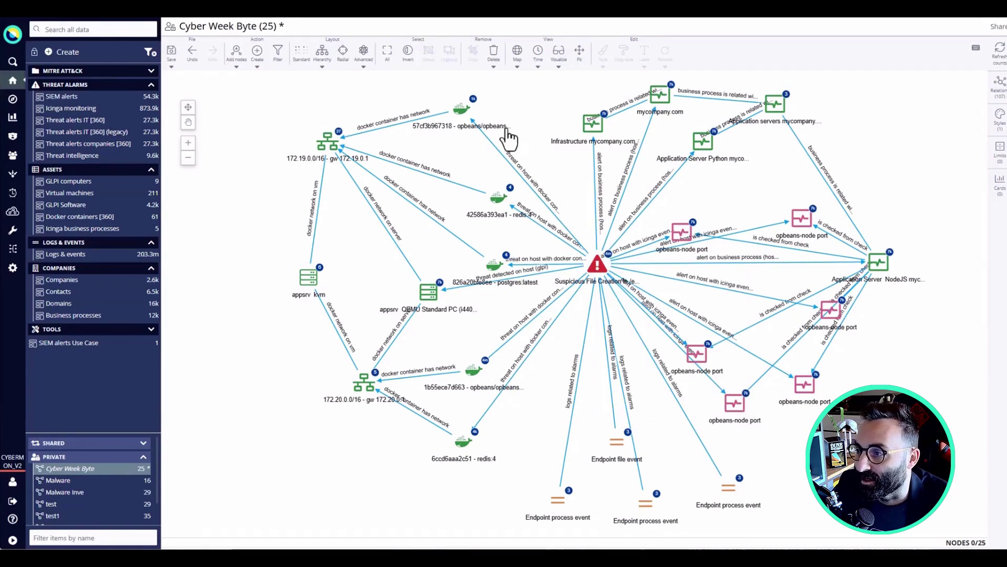
{"action": "mouse_move", "coordinate": [462, 122]}
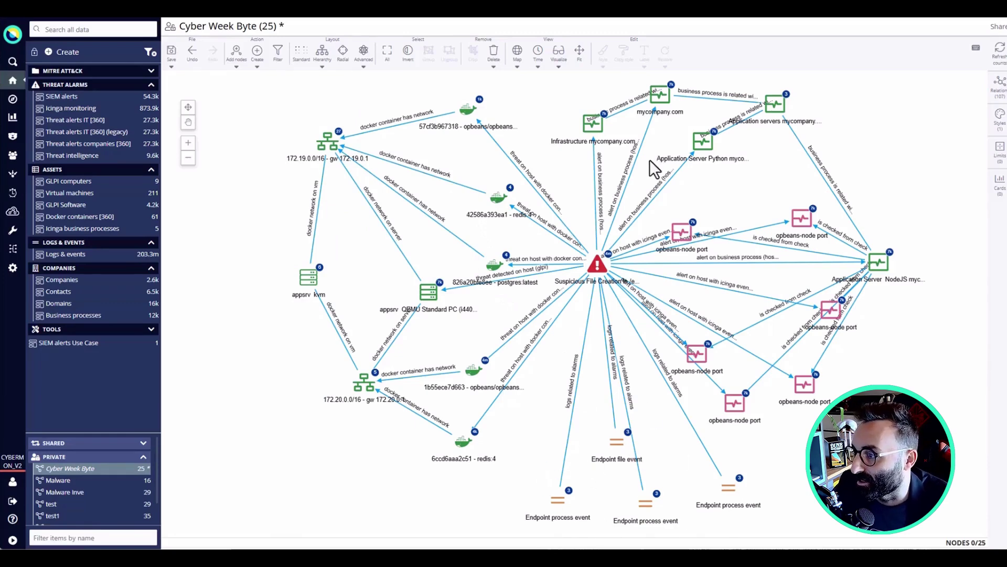
{"action": "mouse_move", "coordinate": [593, 129]}
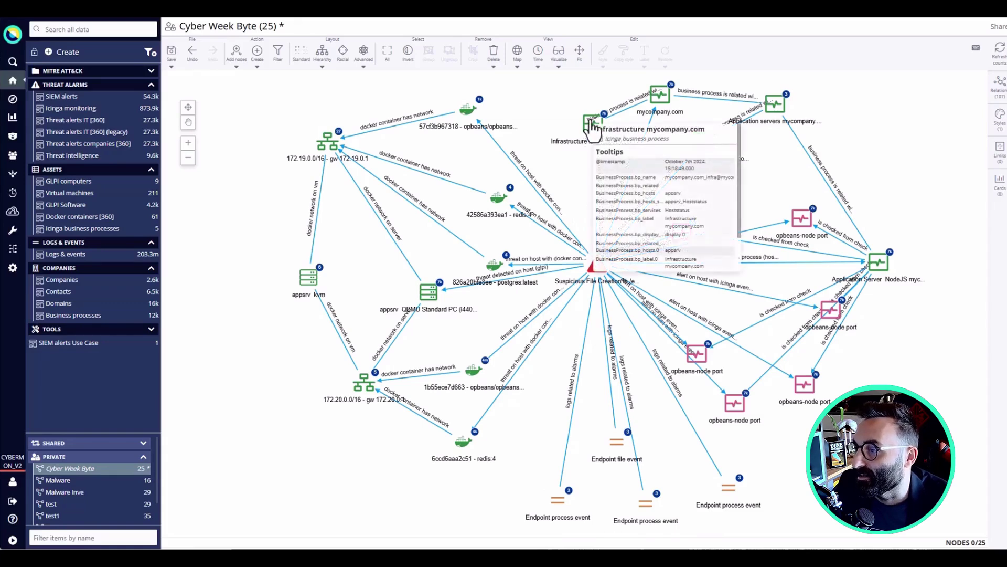
{"action": "right_click", "coordinate": [593, 129]}
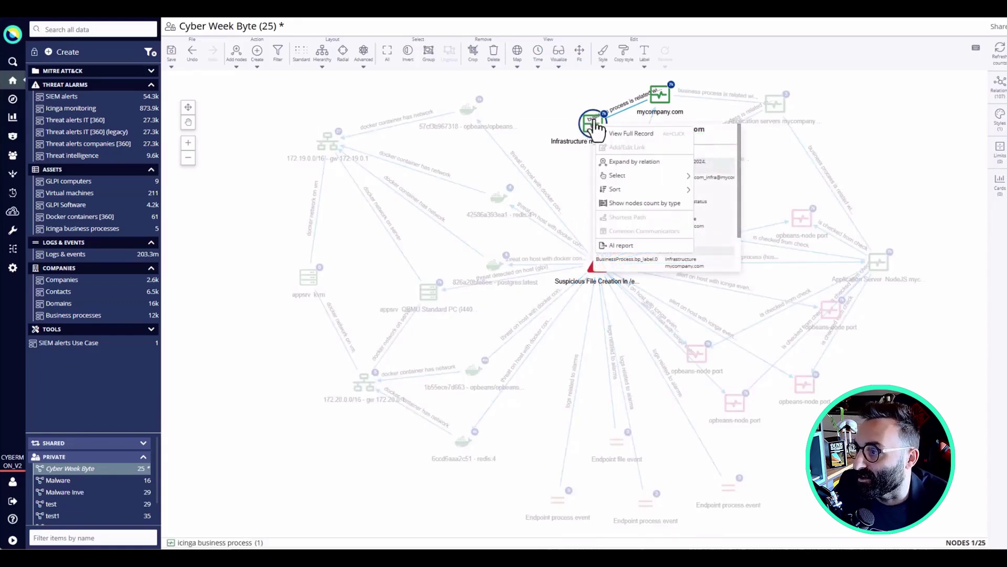
Expand Infrastructure mycompany.com by its monitors business process relation and reposition the node higher.
{"action": "left_click", "coordinate": [634, 162]}
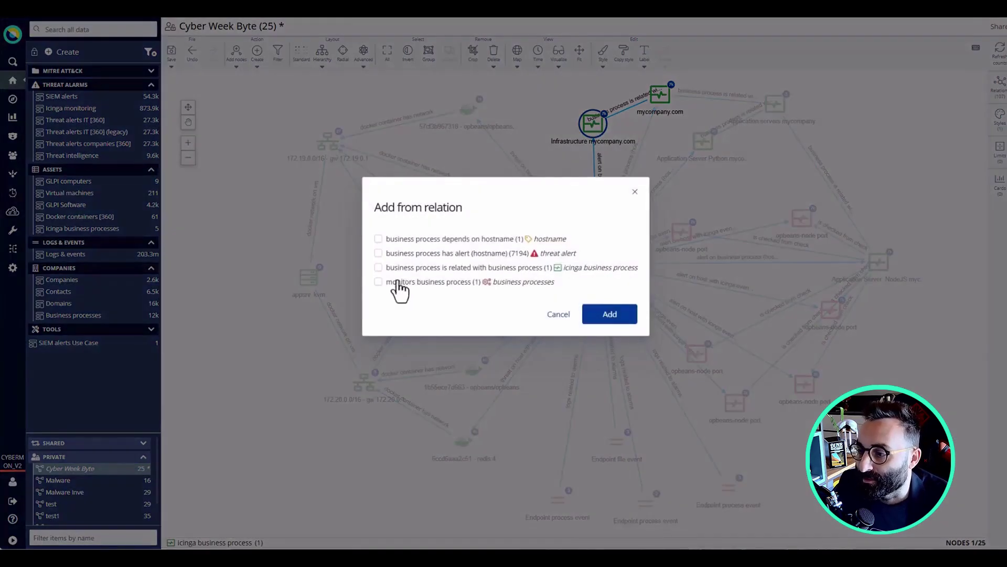
{"action": "left_click", "coordinate": [409, 283]}
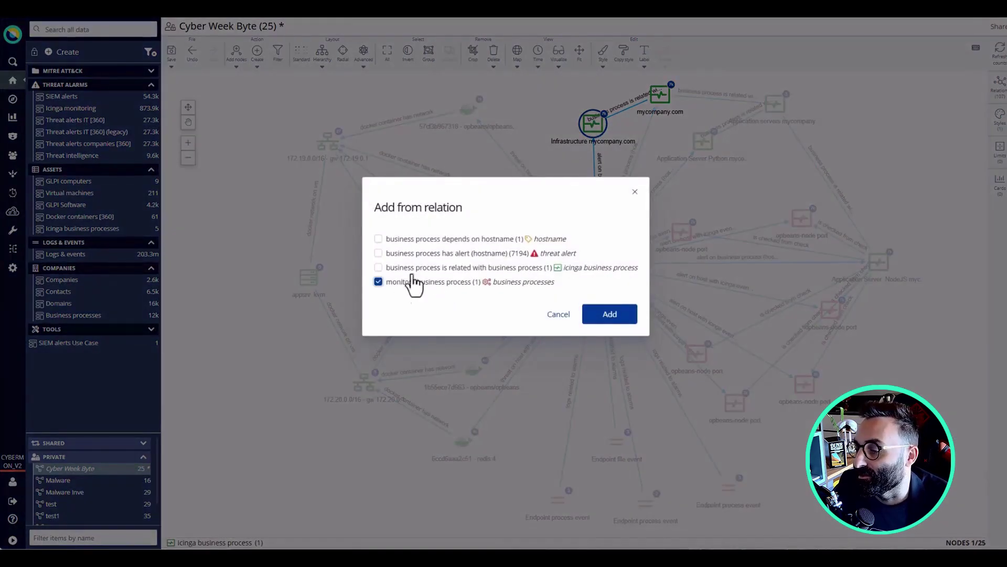
{"action": "left_click", "coordinate": [612, 321]}
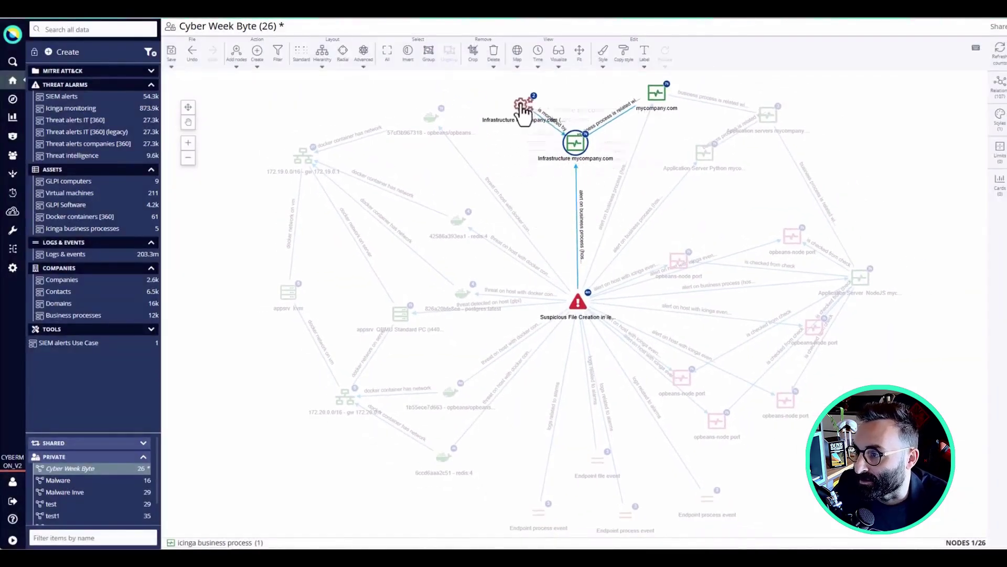
{"action": "left_click", "coordinate": [452, 206]}
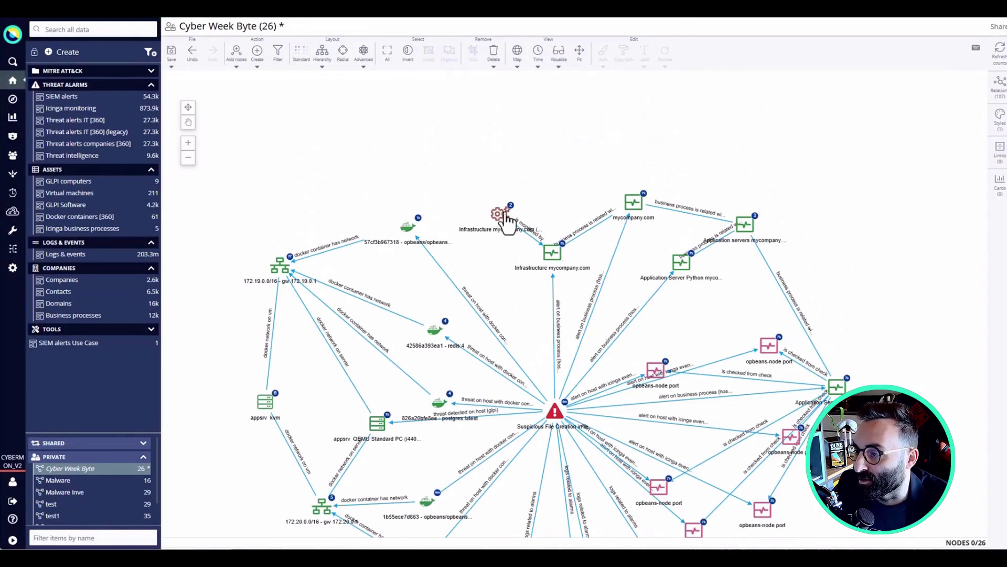
{"action": "left_click_drag", "start_coordinate": [502, 219], "coordinate": [493, 174]}
Expand it again to add My Company and the icinga business process, placing My Company left.
{"action": "right_click", "coordinate": [493, 173]}
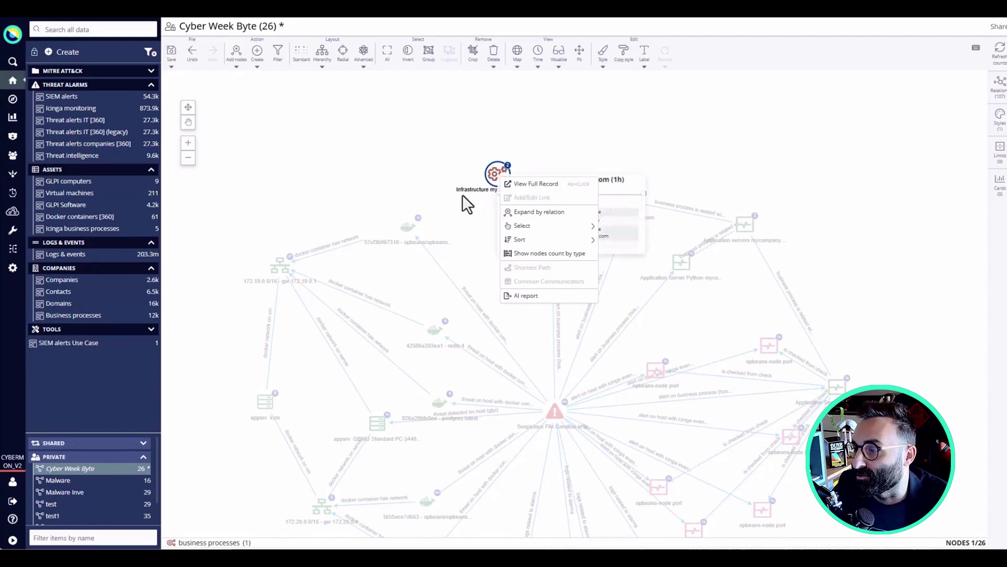
{"action": "left_click", "coordinate": [520, 212]}
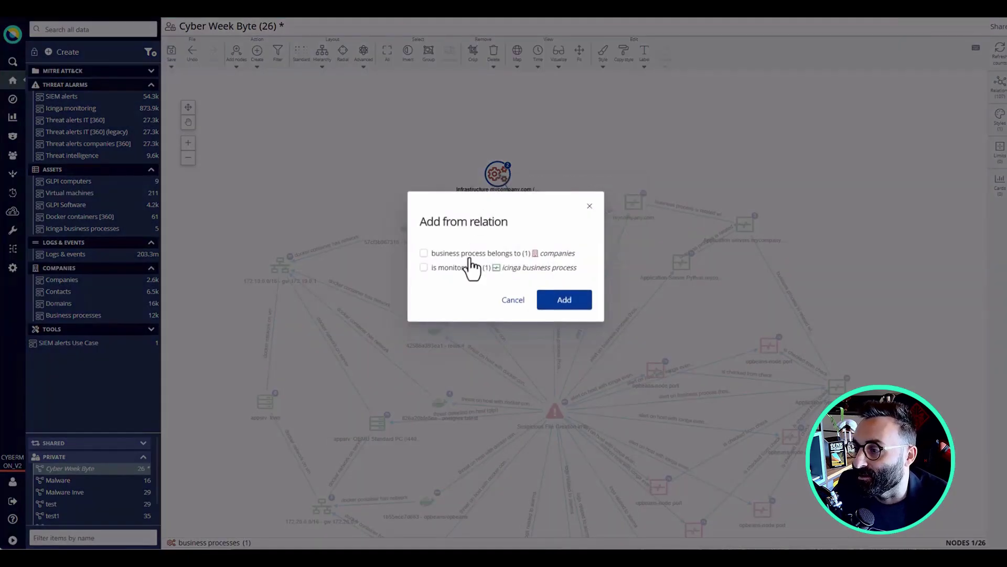
{"action": "left_click", "coordinate": [471, 254]}
{"action": "left_click", "coordinate": [479, 268]}
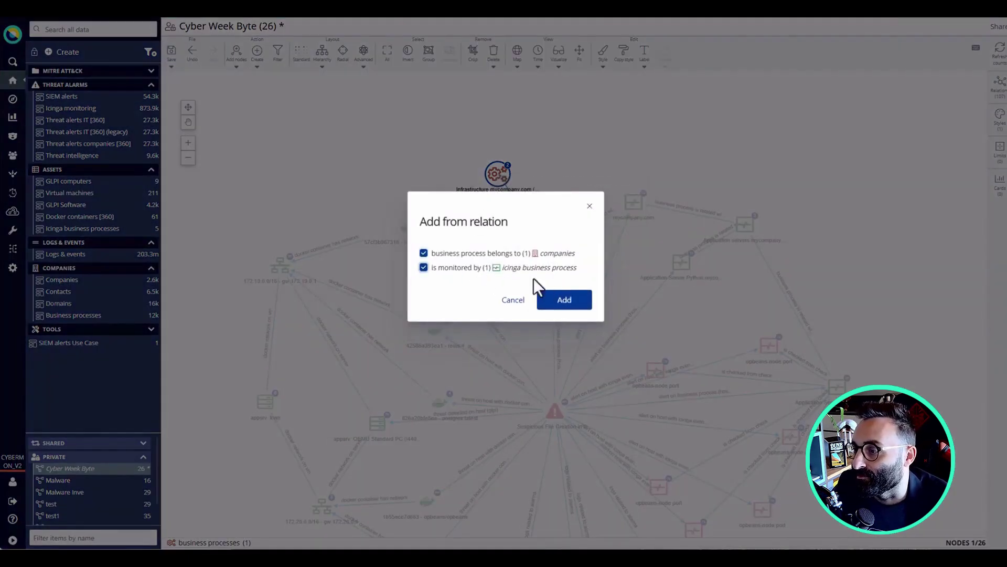
{"action": "left_click", "coordinate": [566, 302]}
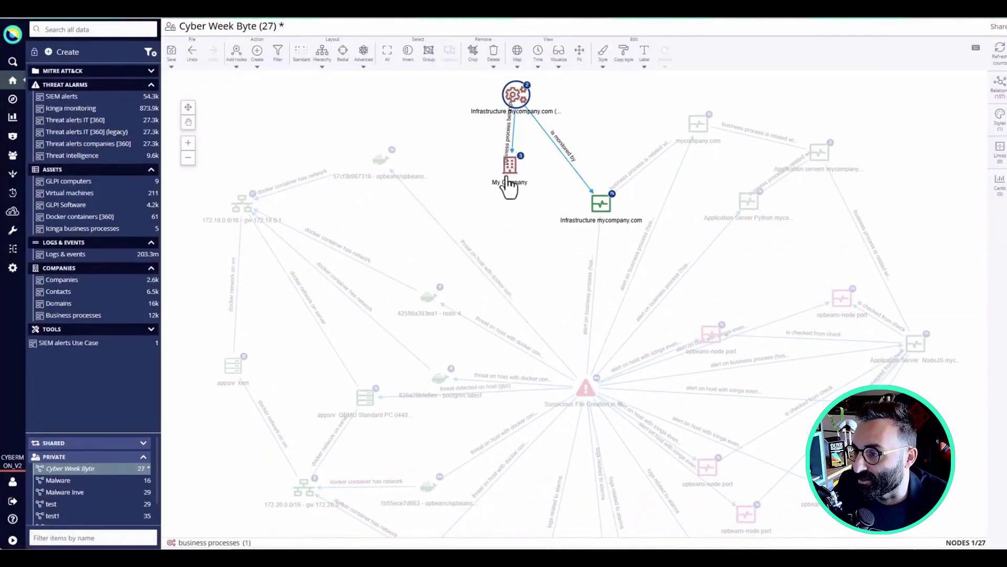
{"action": "left_click_drag", "start_coordinate": [513, 187], "coordinate": [407, 125]}
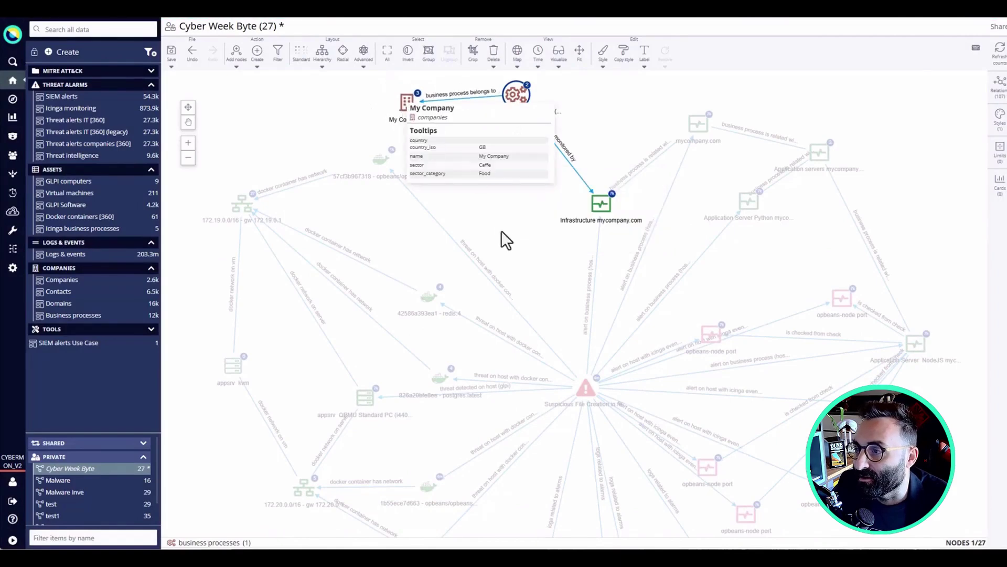
{"action": "left_click", "coordinate": [381, 121]}
From the My Company node, generate the AI Graph Report and read through its indicators and recommendations.
{"action": "left_click", "coordinate": [405, 107]}
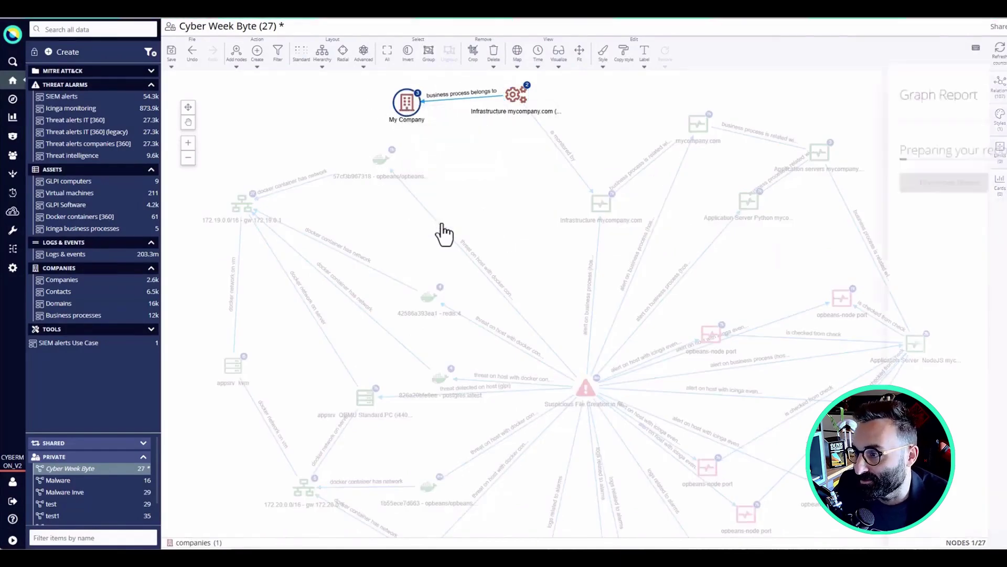
{"action": "mouse_move", "coordinate": [584, 217]}
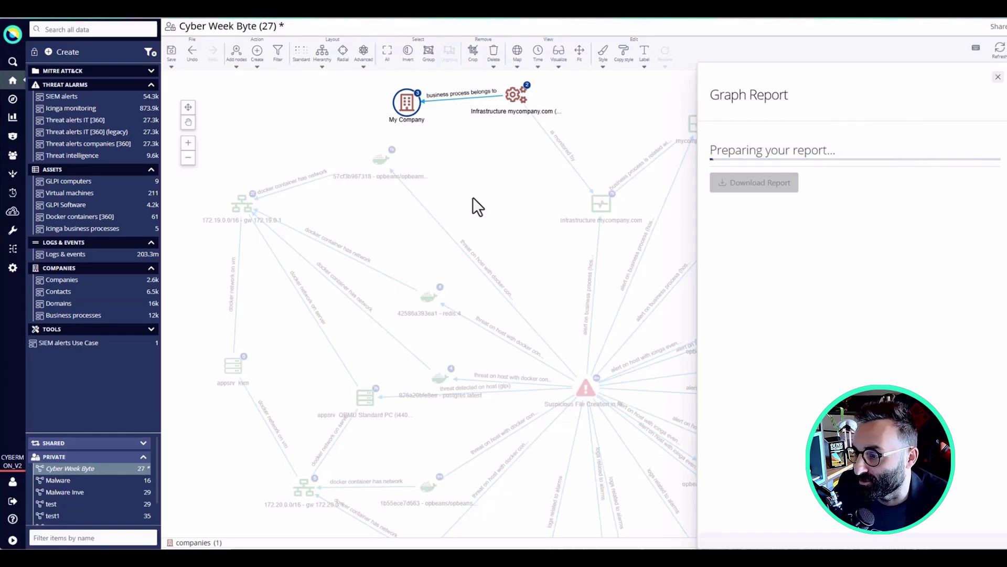
{"action": "scroll", "coordinate": [770, 209], "scroll_direction": "down", "scroll_amount": 1}
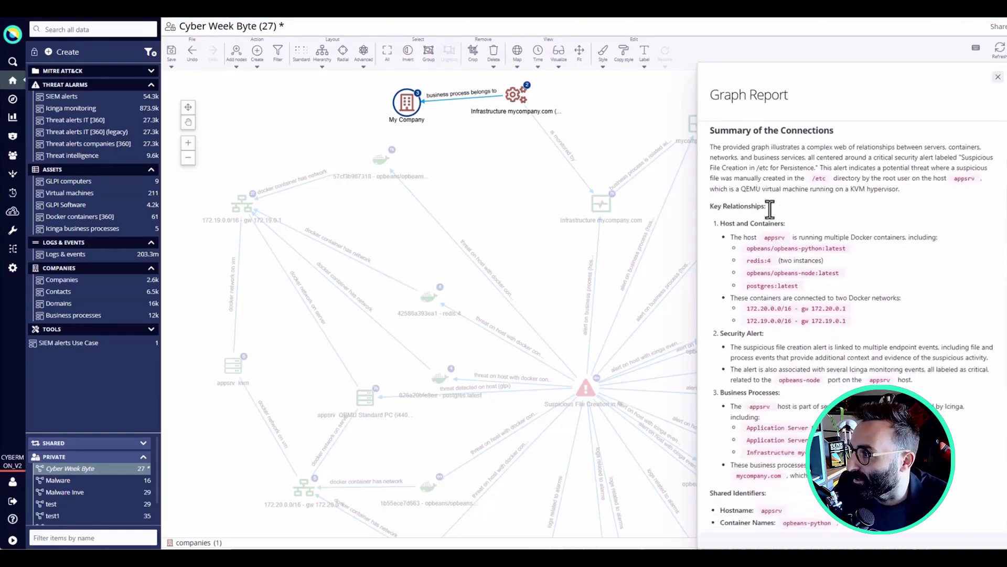
{"action": "scroll", "coordinate": [769, 200], "scroll_direction": "down", "scroll_amount": 1}
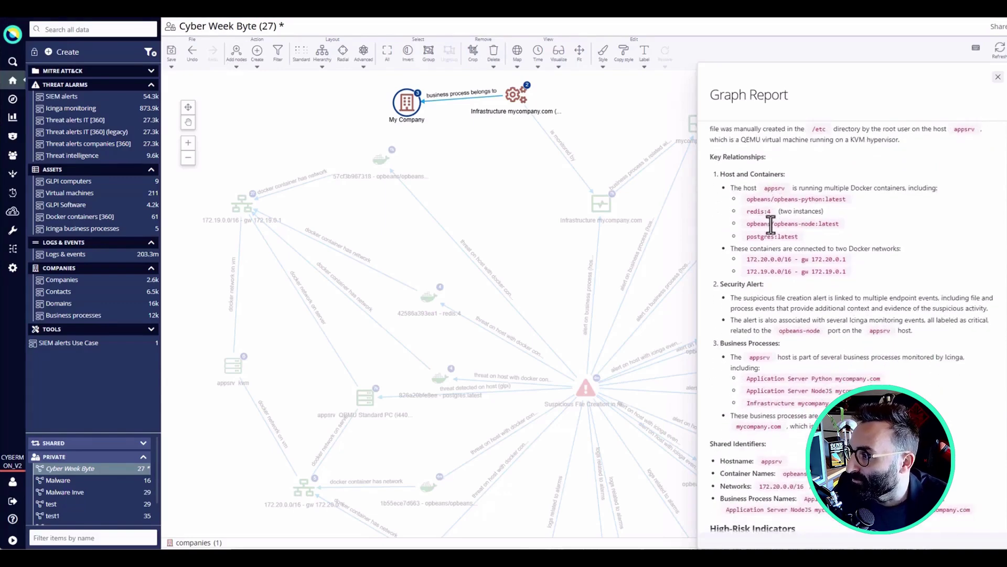
{"action": "scroll", "coordinate": [771, 225], "scroll_direction": "down", "scroll_amount": 1}
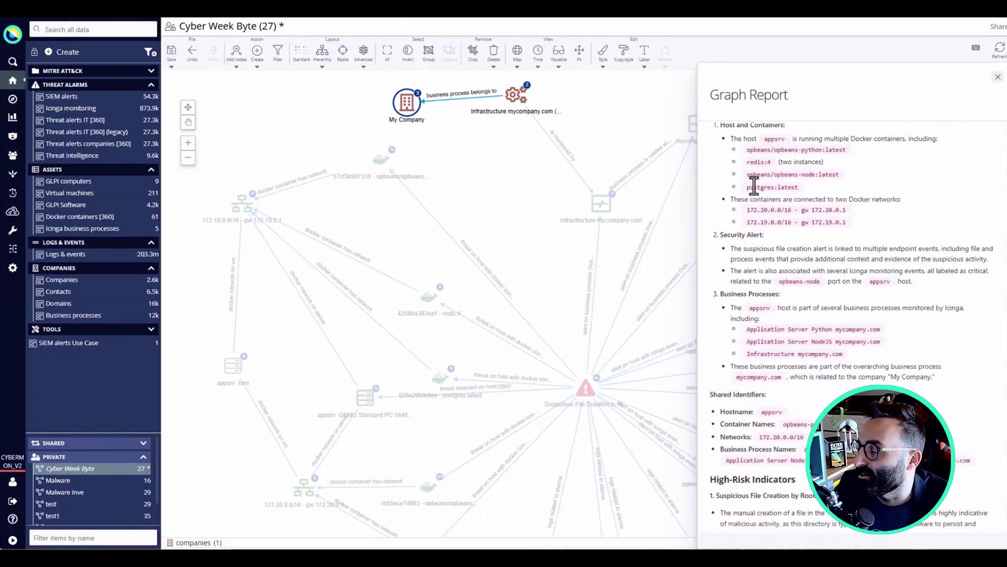
{"action": "scroll", "coordinate": [754, 185], "scroll_direction": "down", "scroll_amount": 2}
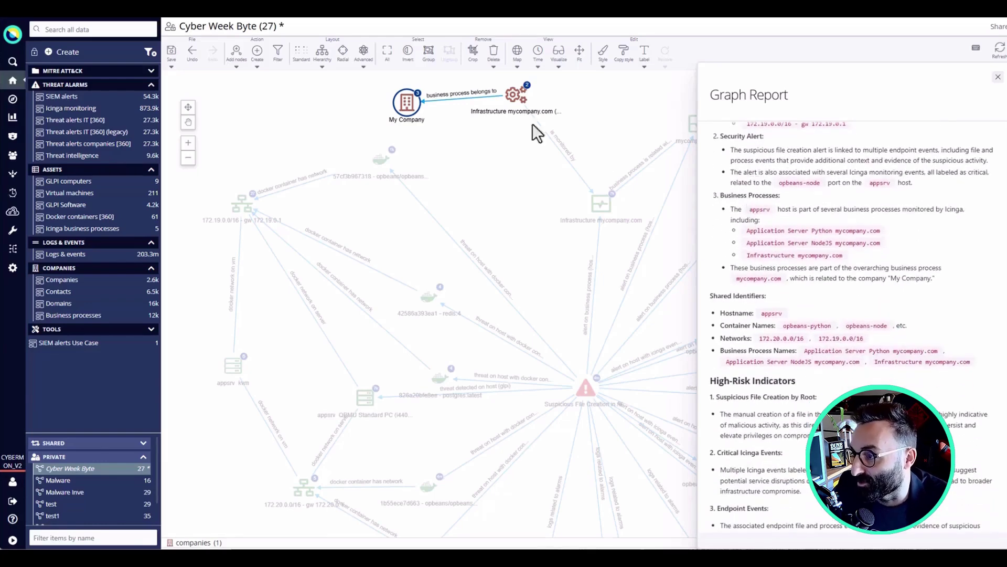
{"action": "scroll", "coordinate": [779, 262], "scroll_direction": "down", "scroll_amount": 1}
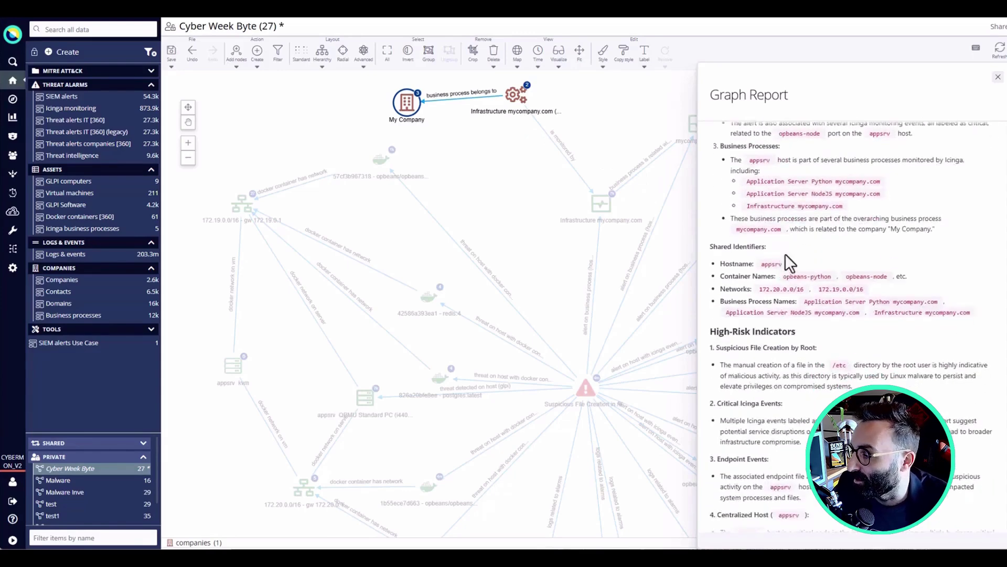
{"action": "scroll", "coordinate": [794, 231], "scroll_direction": "down", "scroll_amount": 1}
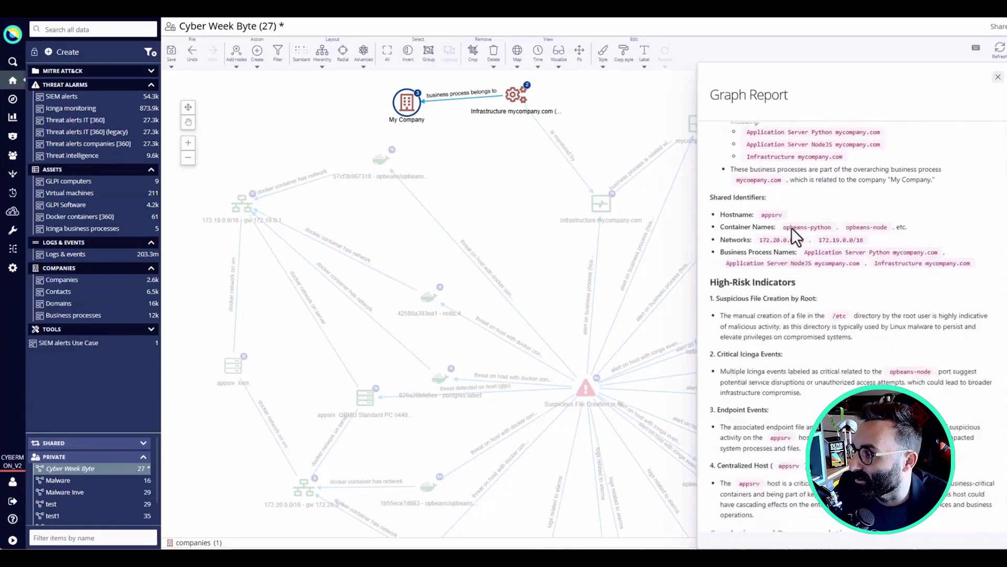
{"action": "scroll", "coordinate": [792, 227], "scroll_direction": "down", "scroll_amount": 1}
{"action": "scroll", "coordinate": [792, 222], "scroll_direction": "down", "scroll_amount": 2}
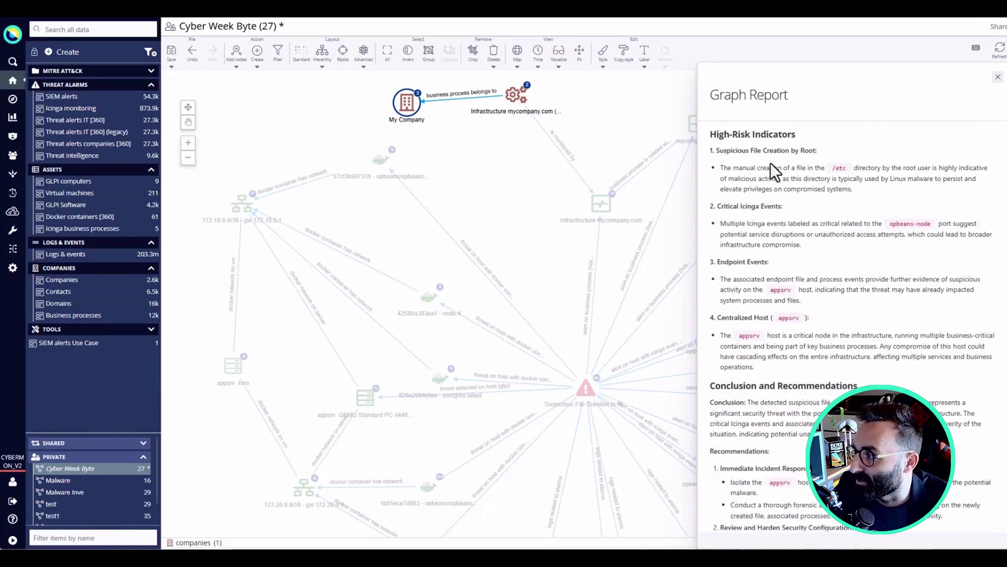
{"action": "scroll", "coordinate": [761, 184], "scroll_direction": "down", "scroll_amount": 1}
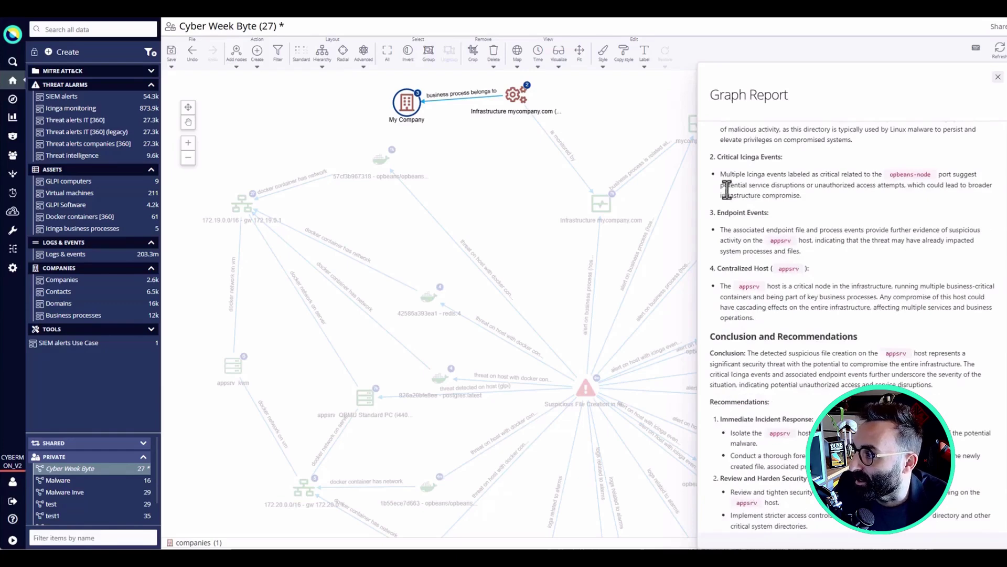
{"action": "scroll", "coordinate": [759, 188], "scroll_direction": "down", "scroll_amount": 1}
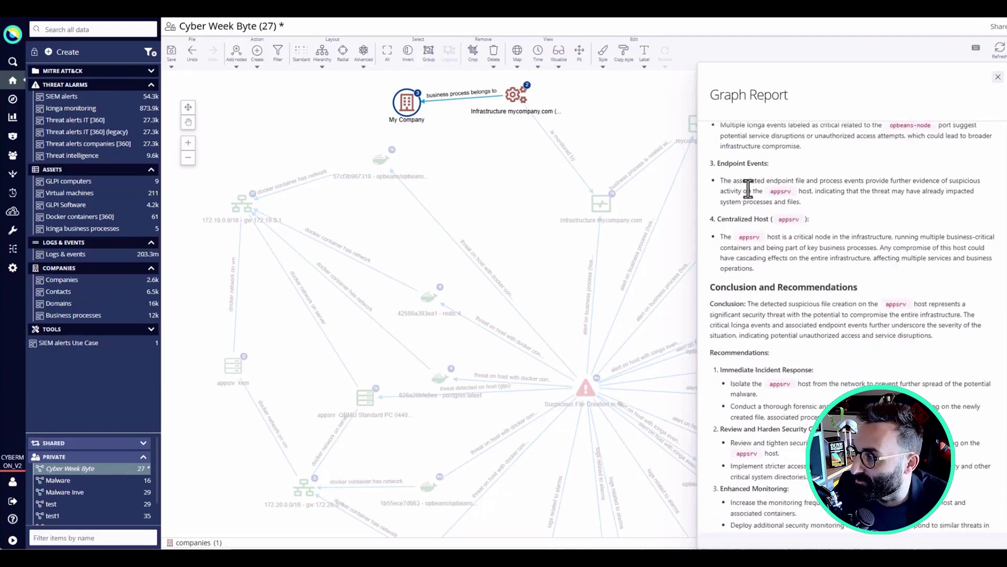
{"action": "scroll", "coordinate": [759, 190], "scroll_direction": "down", "scroll_amount": 2}
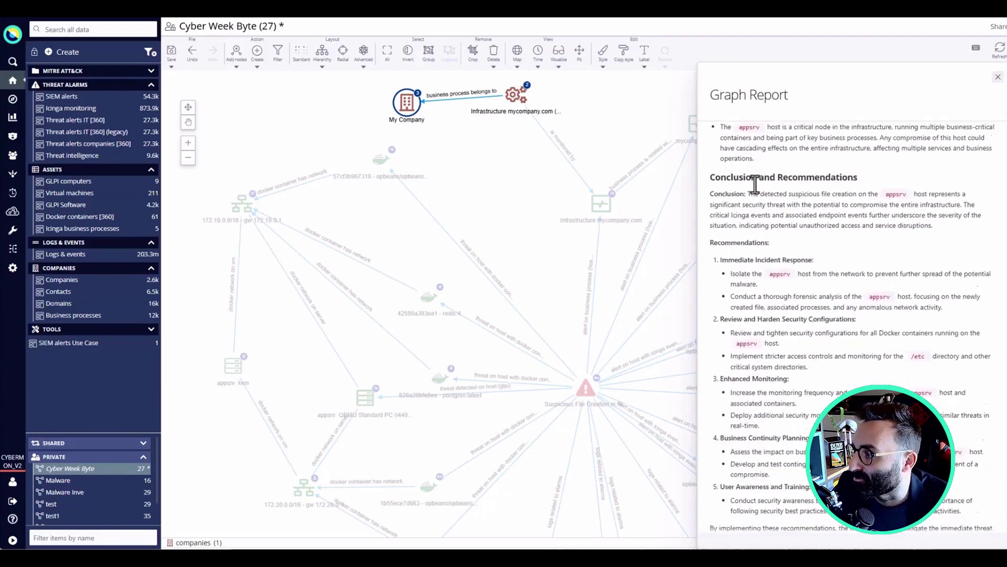
{"action": "scroll", "coordinate": [756, 183], "scroll_direction": "down", "scroll_amount": 1}
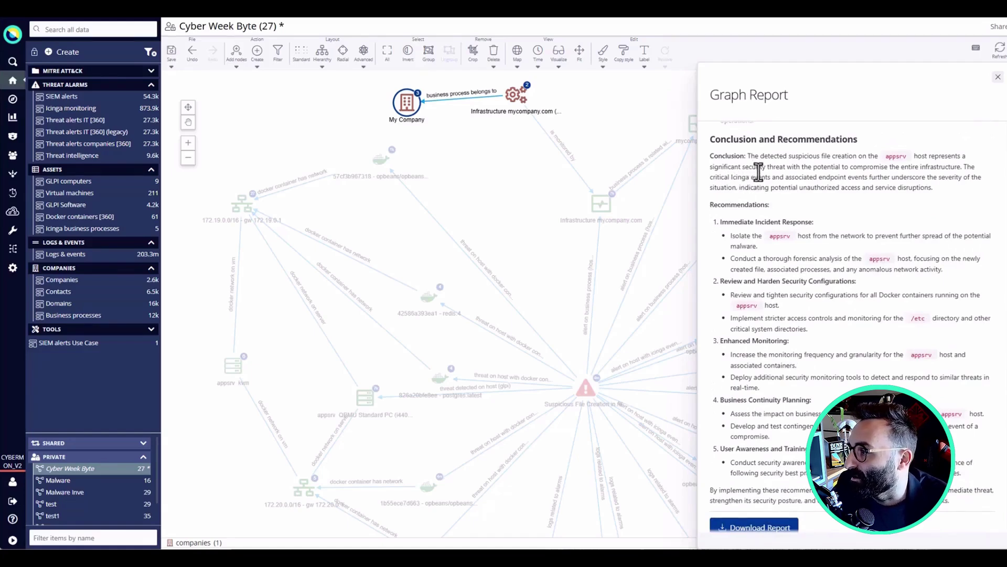
{"action": "scroll", "coordinate": [756, 222], "scroll_direction": "down", "scroll_amount": 1}
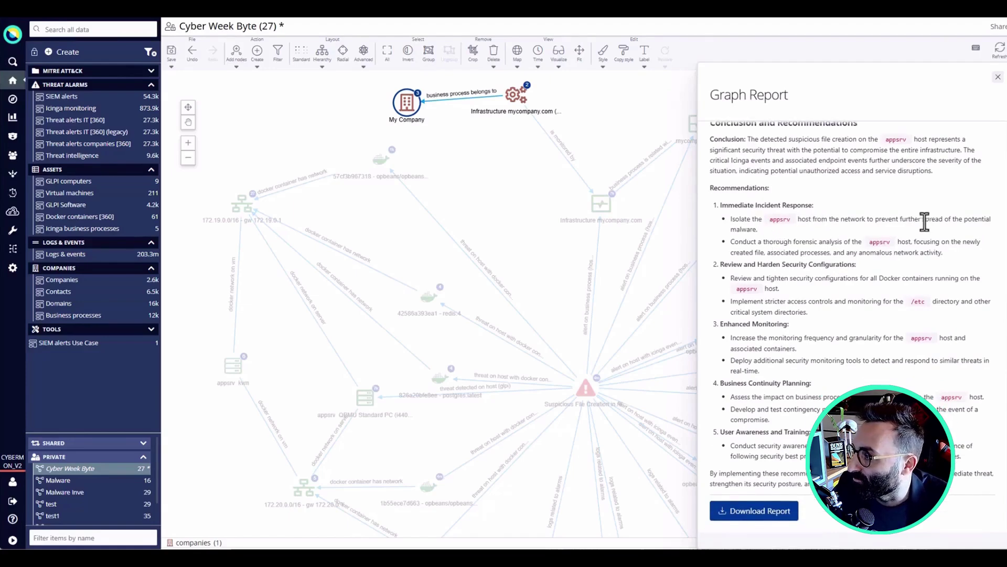
{"action": "left_click_drag", "start_coordinate": [875, 219], "coordinate": [822, 219]}
{"action": "left_click", "coordinate": [768, 230]}
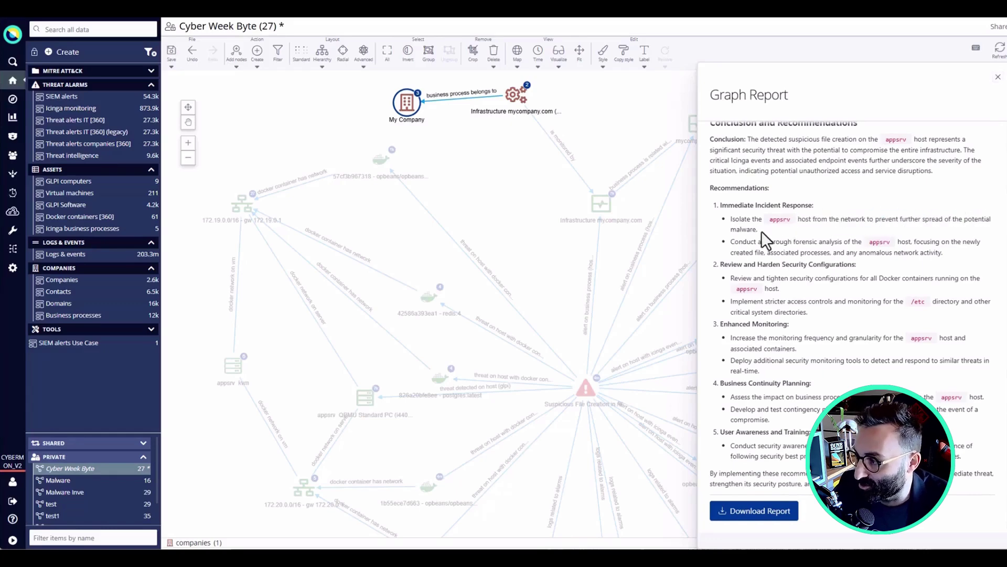